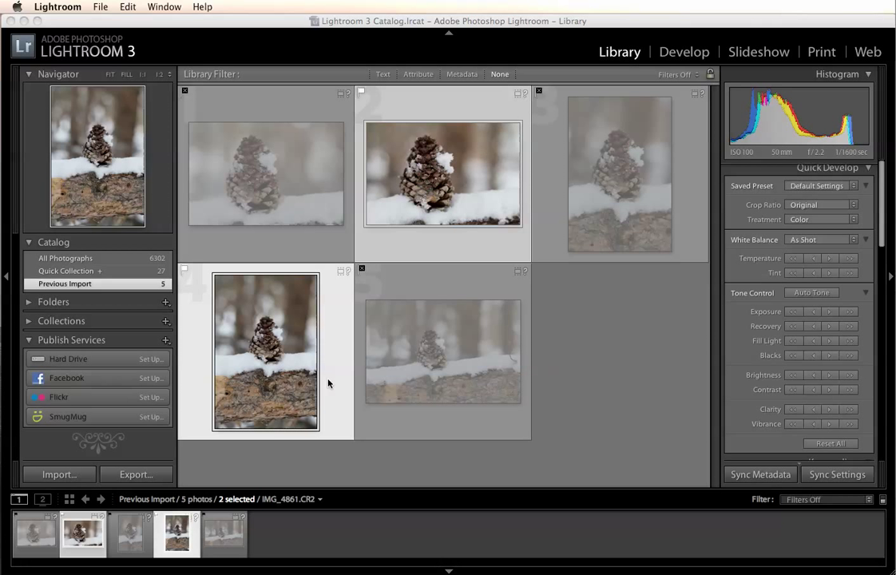
Step: Open the import window and show the 24 photos in the 365/February folder
click(67, 476)
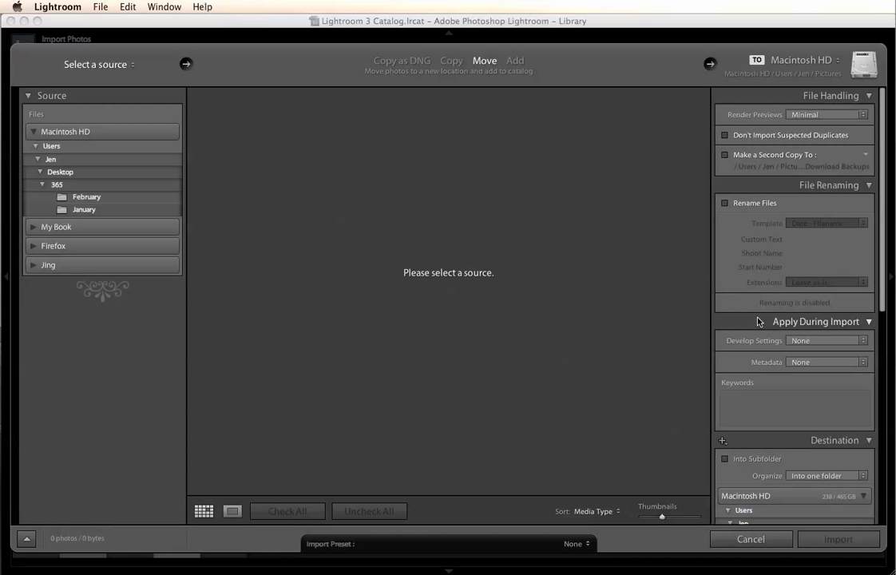
click(84, 198)
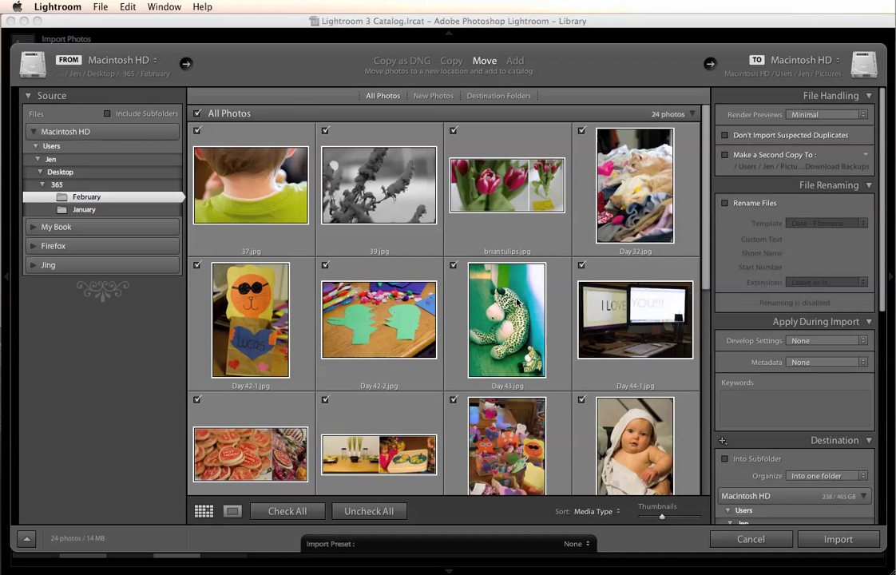
Step: Uncheck all photos, then check only Day42-1, Day42-2 and Day43 for import (1 MB)
click(366, 511)
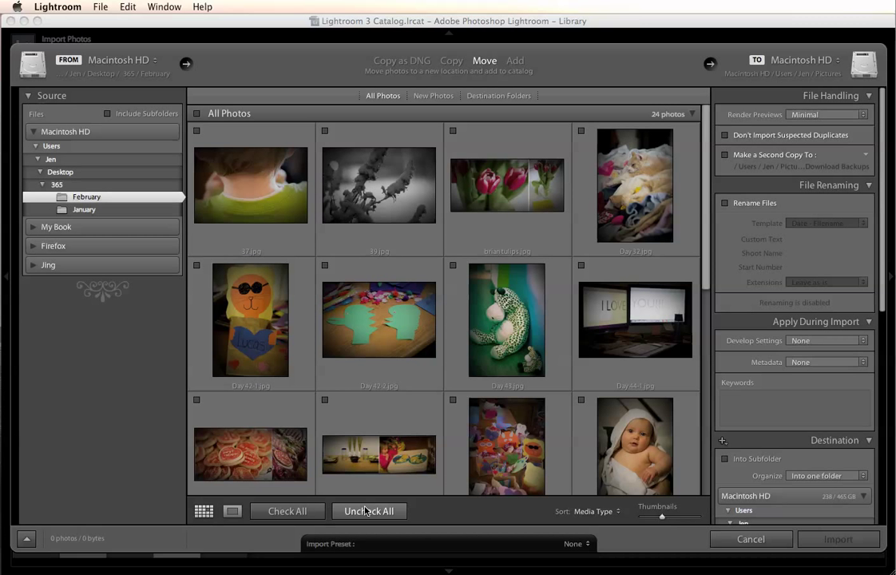
click(200, 293)
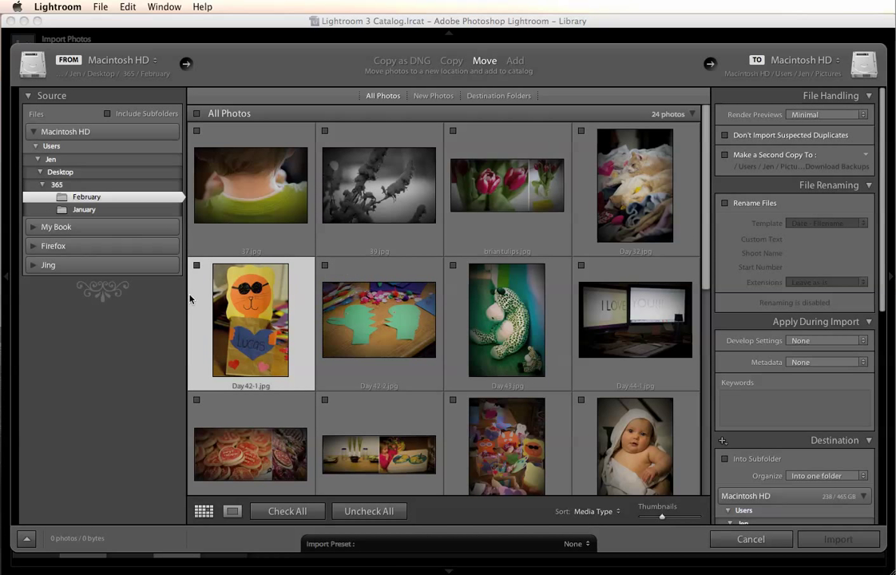
click(196, 265)
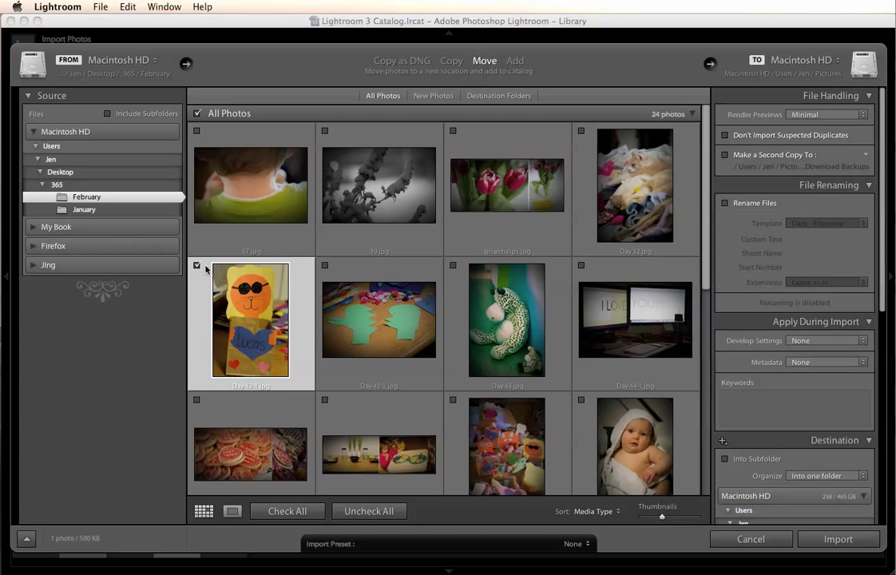
click(324, 266)
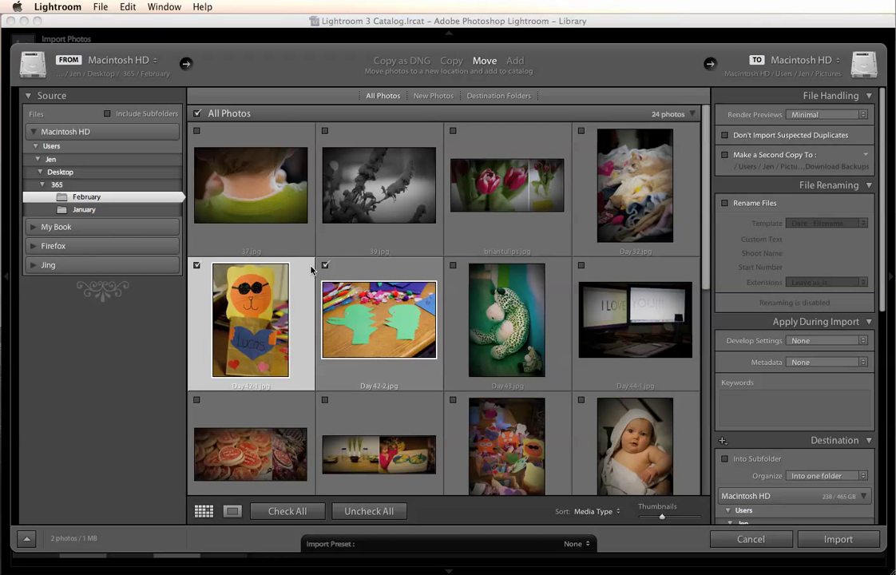
click(453, 267)
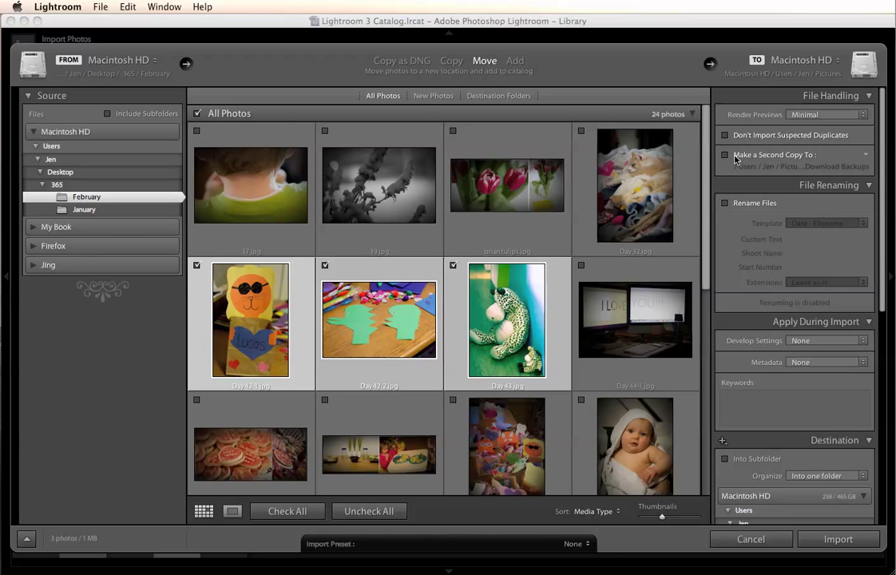
click(724, 204)
click(802, 225)
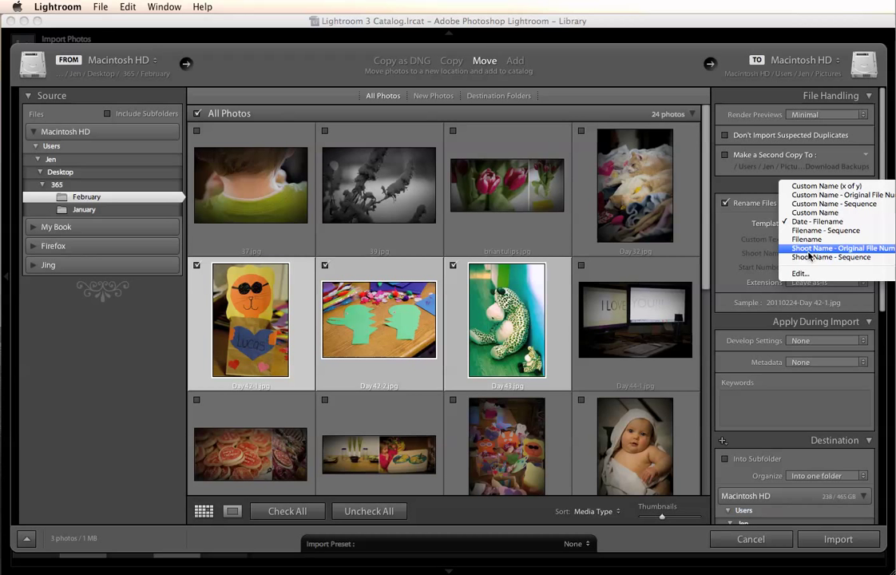
click(742, 234)
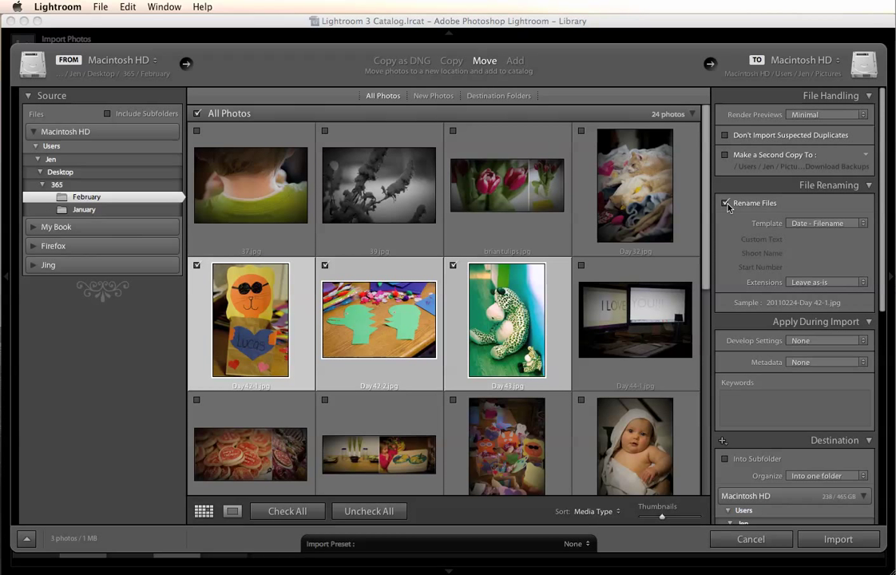
click(726, 204)
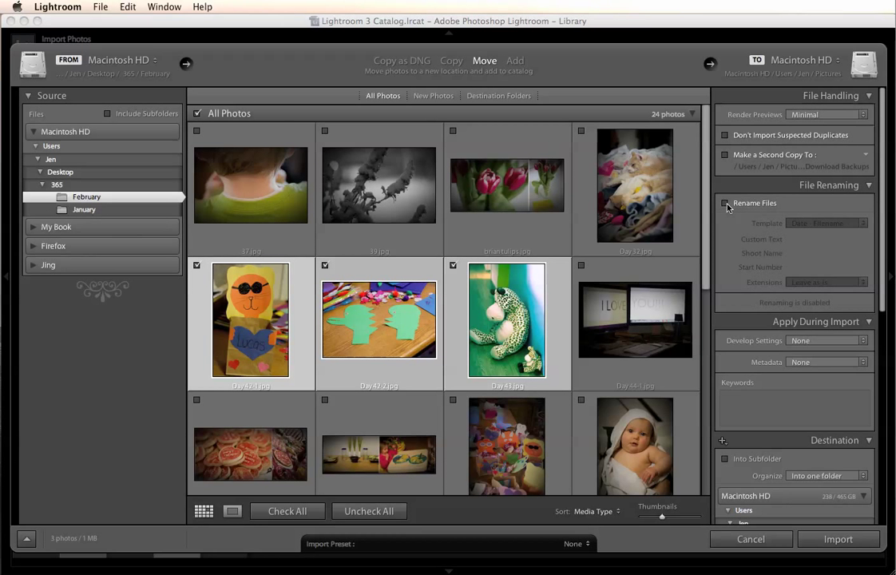
scroll(727, 206, down, 5)
click(803, 194)
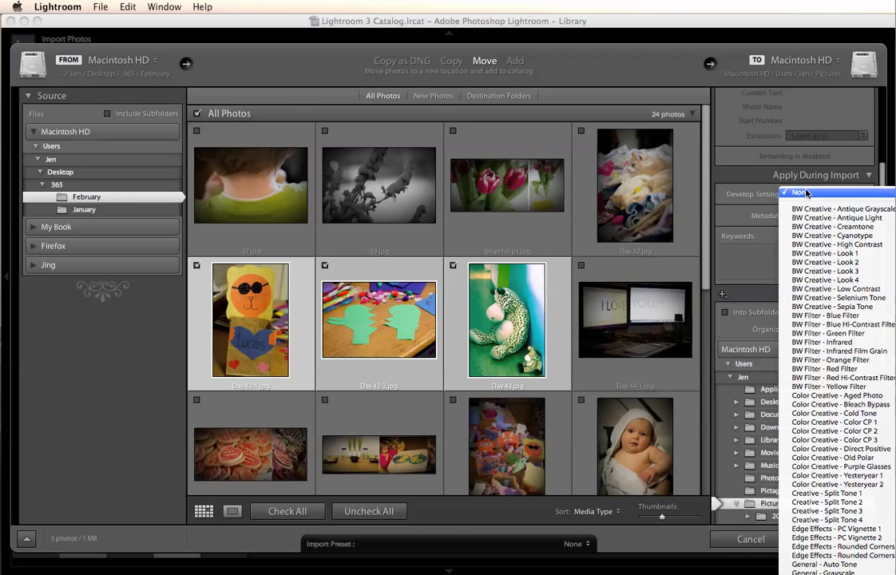
click(806, 194)
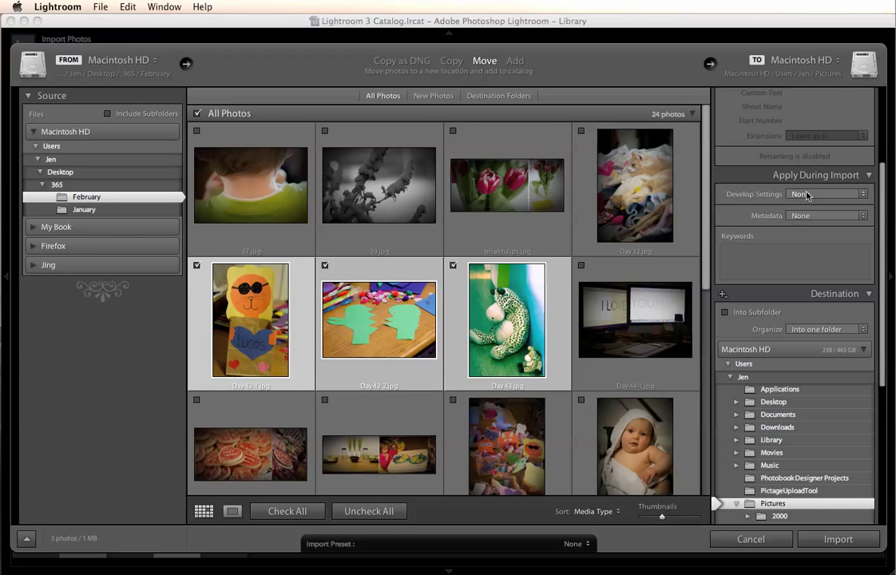
scroll(802, 203, down, 5)
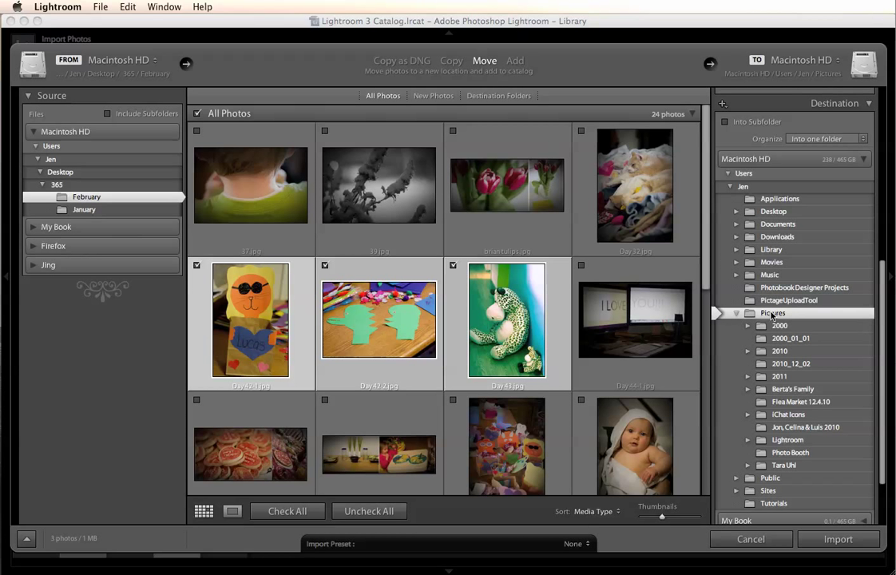
Step: Create a 'just playing' folder on the Desktop and make it the import destination
right_click(739, 315)
click(798, 319)
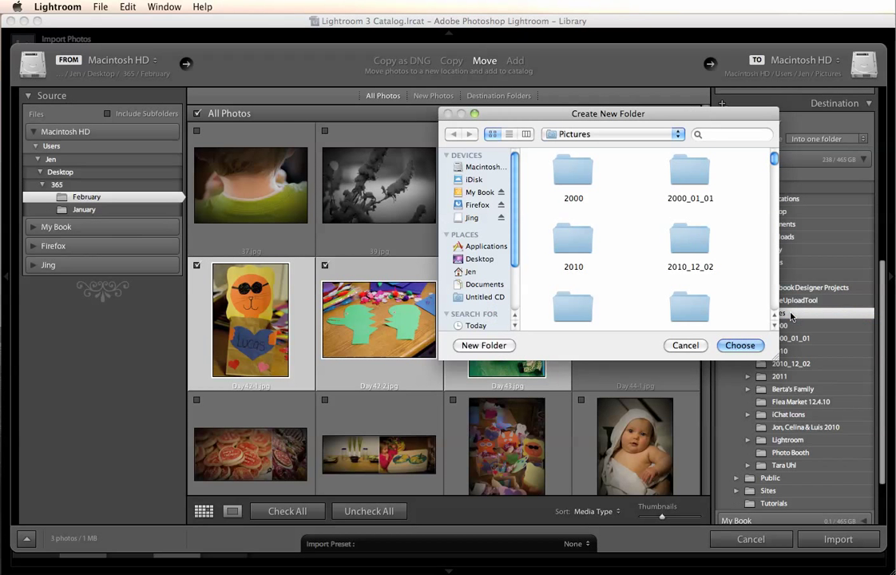
click(480, 260)
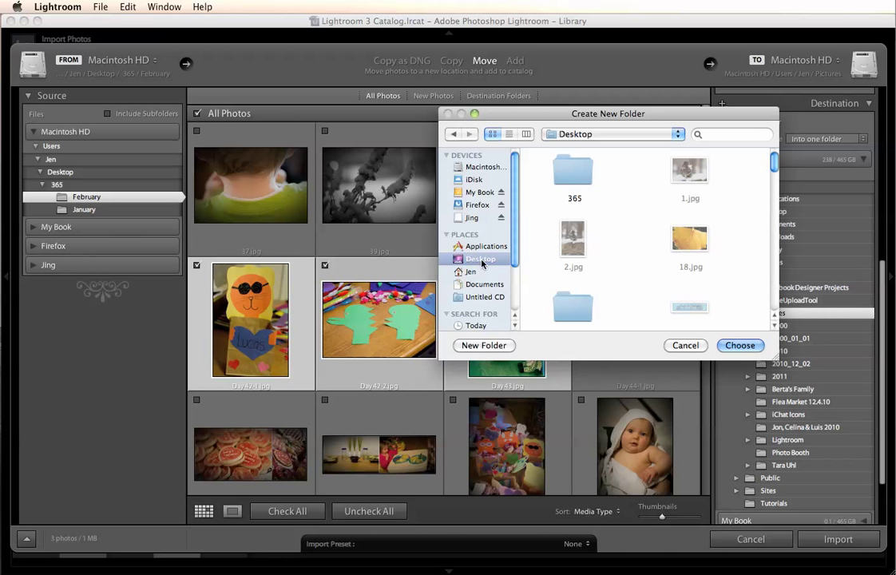
click(479, 345)
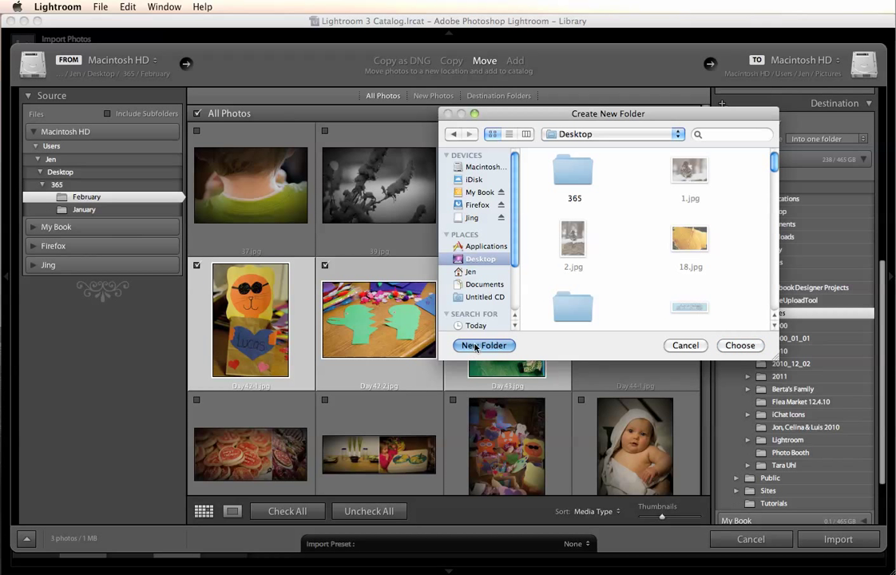
key(BackSpace)
text(just playing)
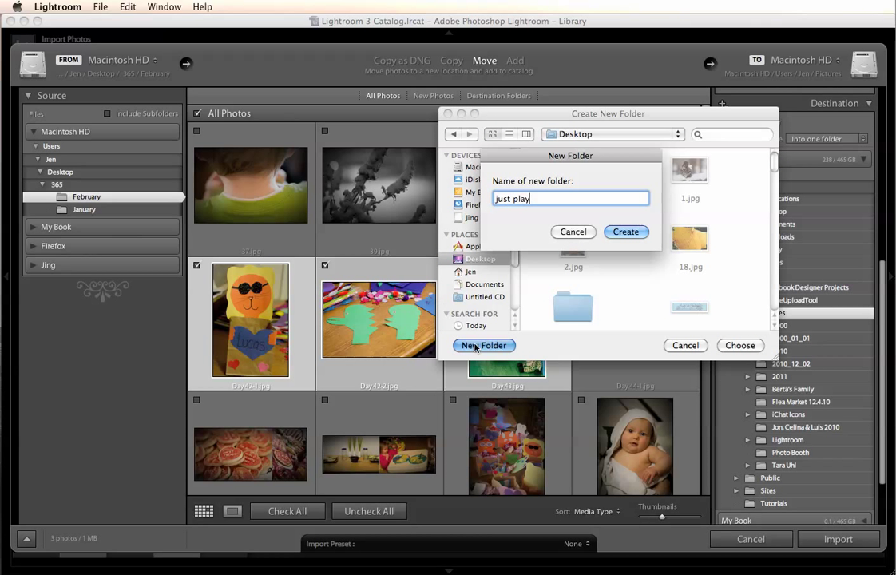
click(615, 233)
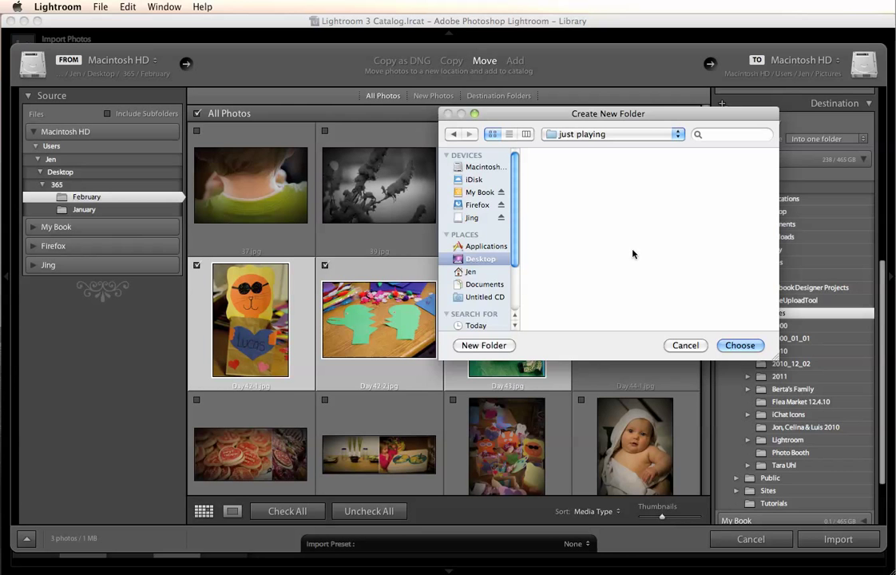
click(731, 343)
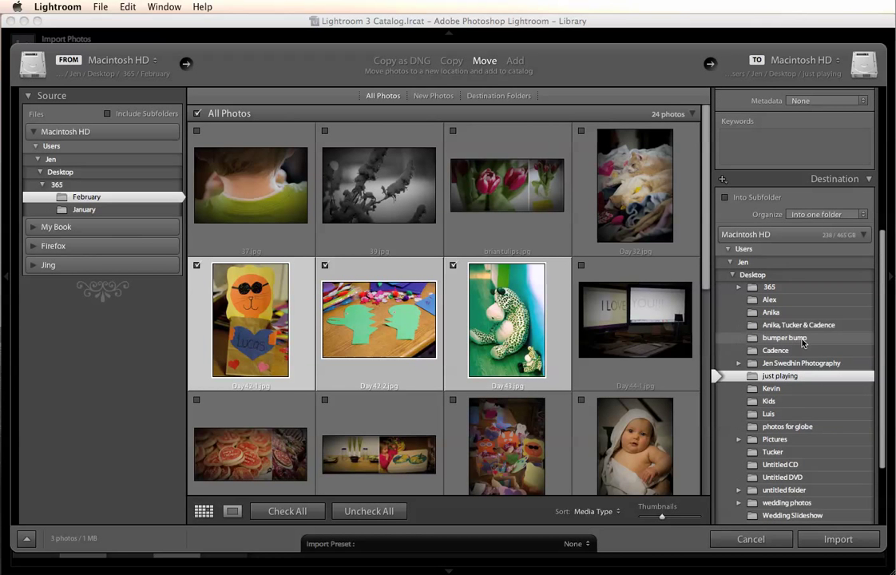
scroll(796, 340, down, 2)
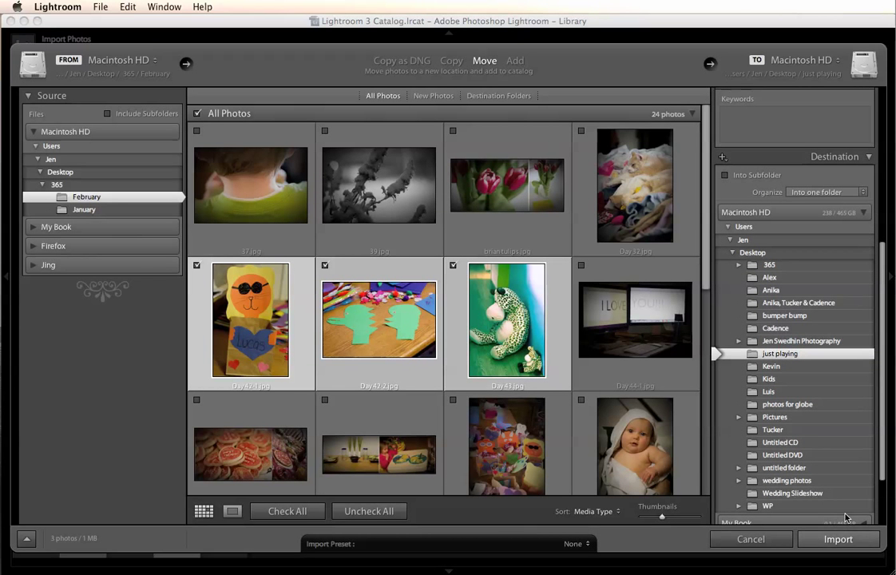
scroll(823, 436, down, 1)
Step: Import the three checked photos and add the paper-bag cat to the green cut-out shapes selection
click(837, 539)
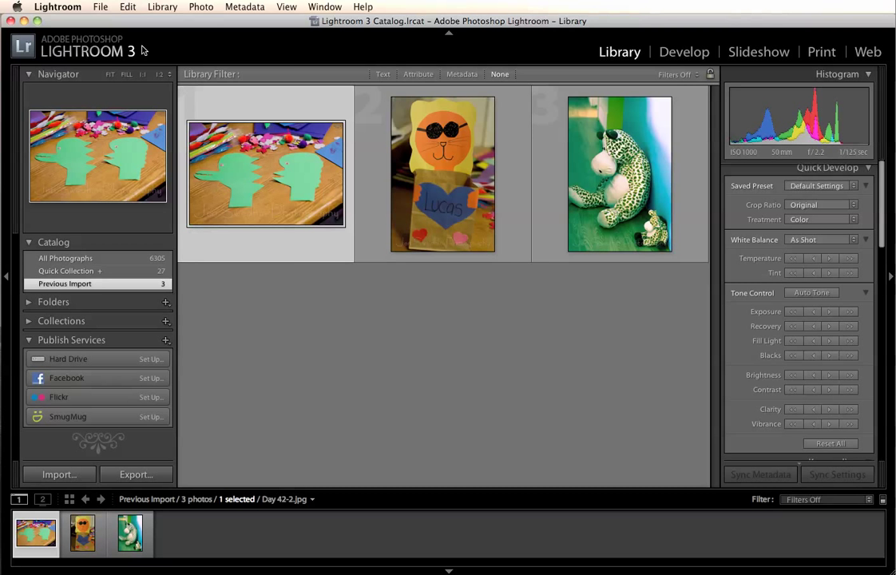
click(126, 8)
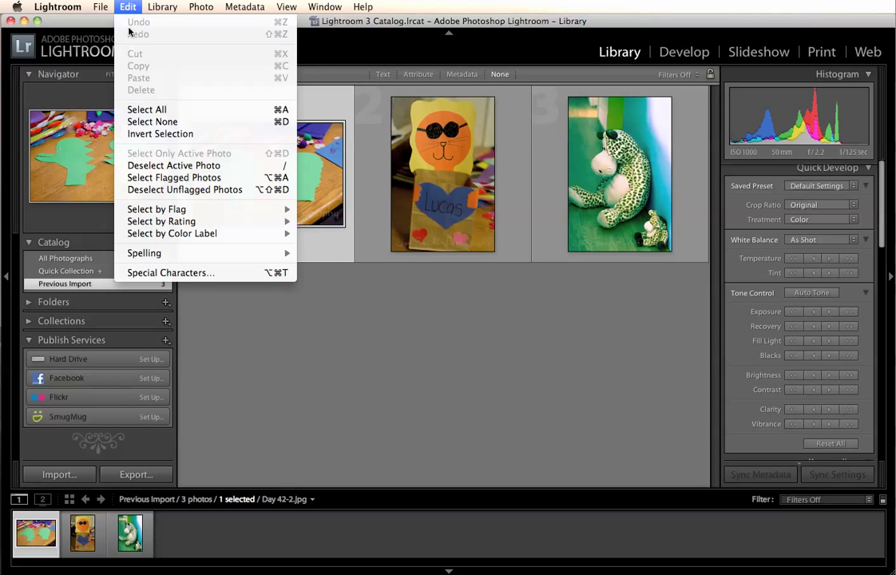
mouse_move(174, 207)
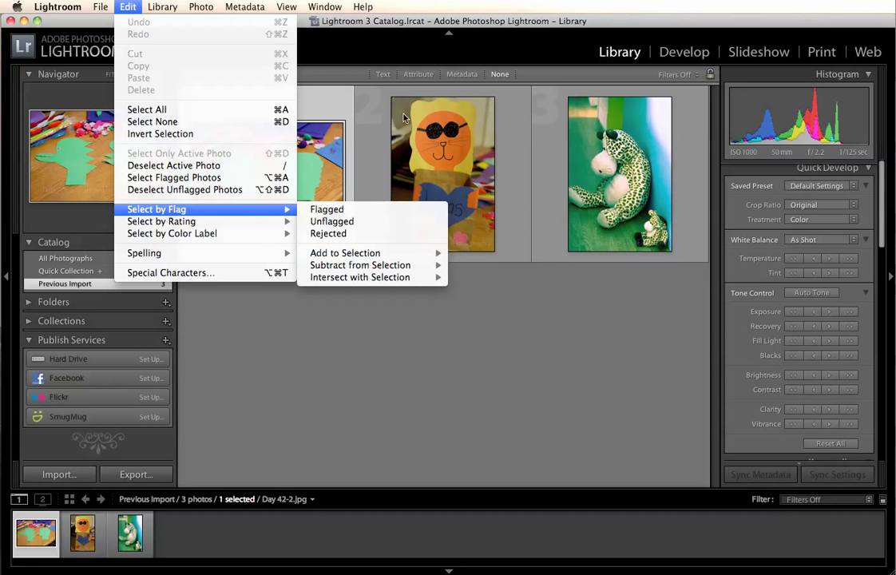
click(370, 238)
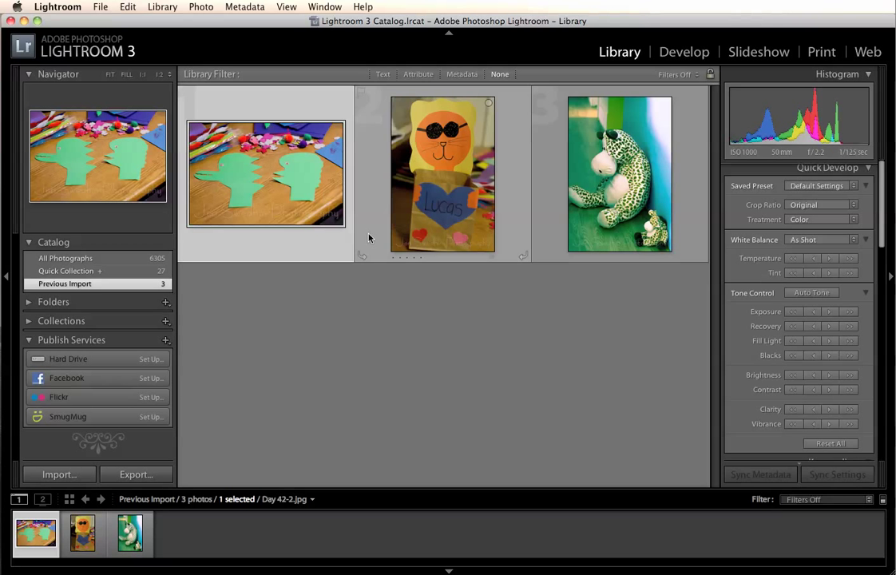
super+click(370, 238)
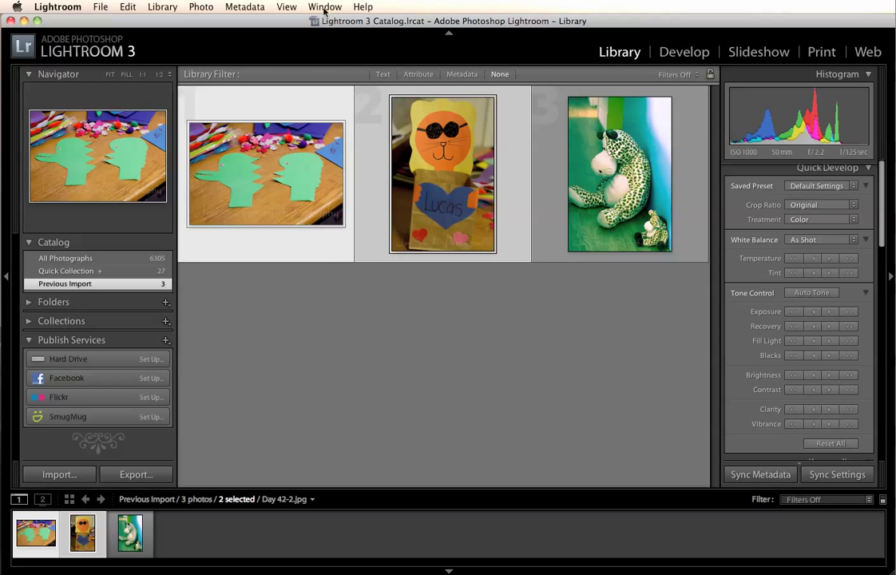
click(101, 8)
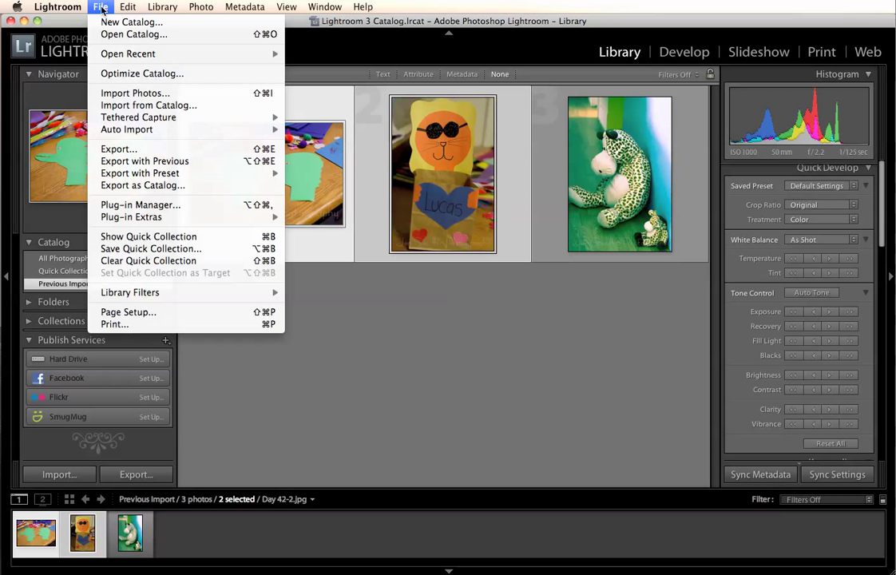
click(239, 393)
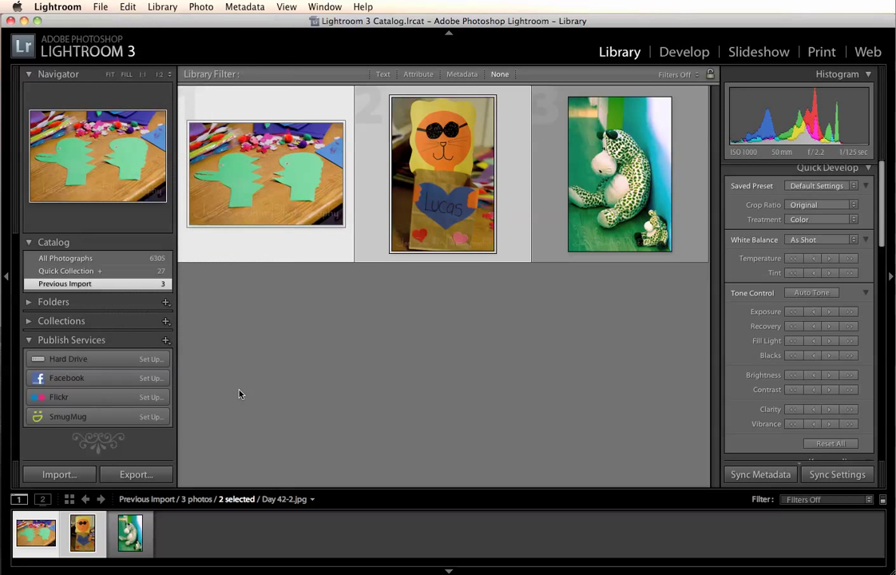
Step: Open the Export dialog for the two selected photos, keeping Hard Drive as the export target
click(144, 477)
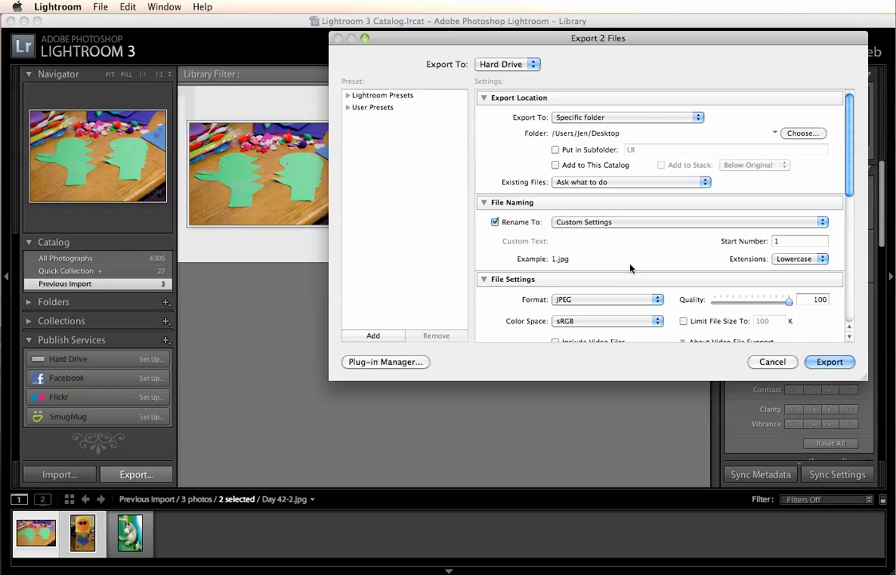
click(533, 65)
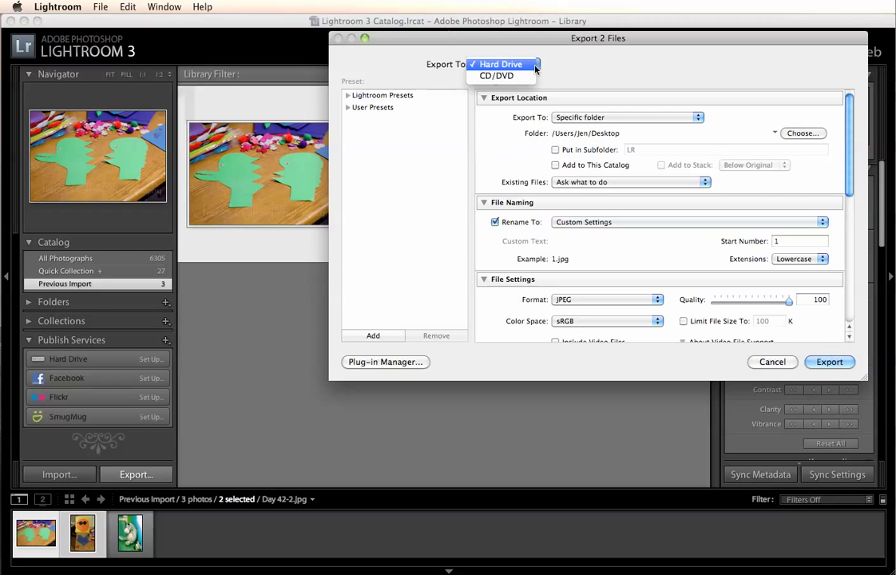
click(519, 67)
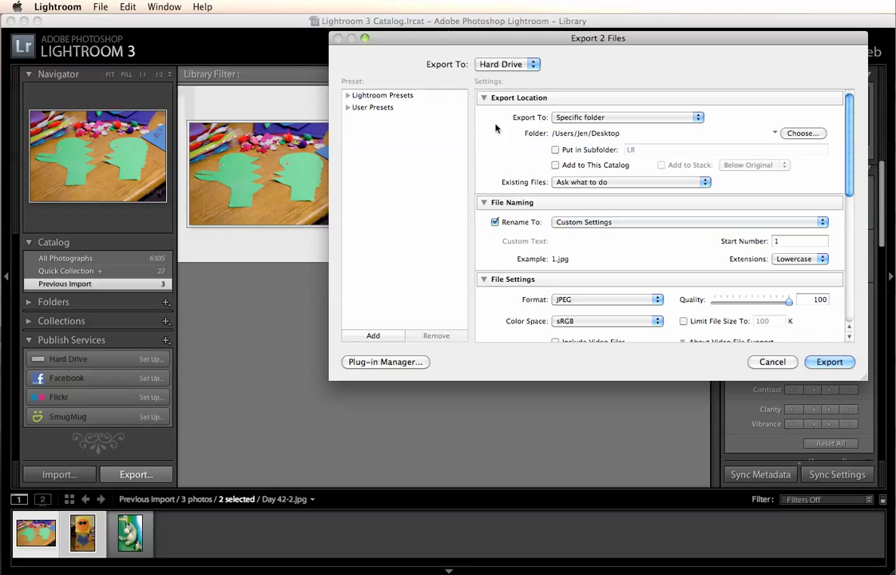
Step: Set the export destination folder to the Desktop
click(791, 134)
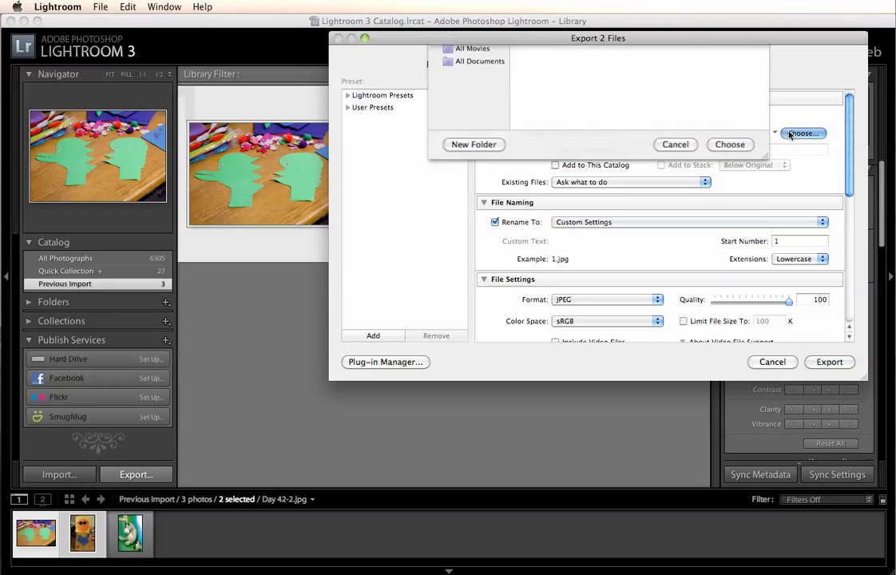
scroll(606, 186, down, 6)
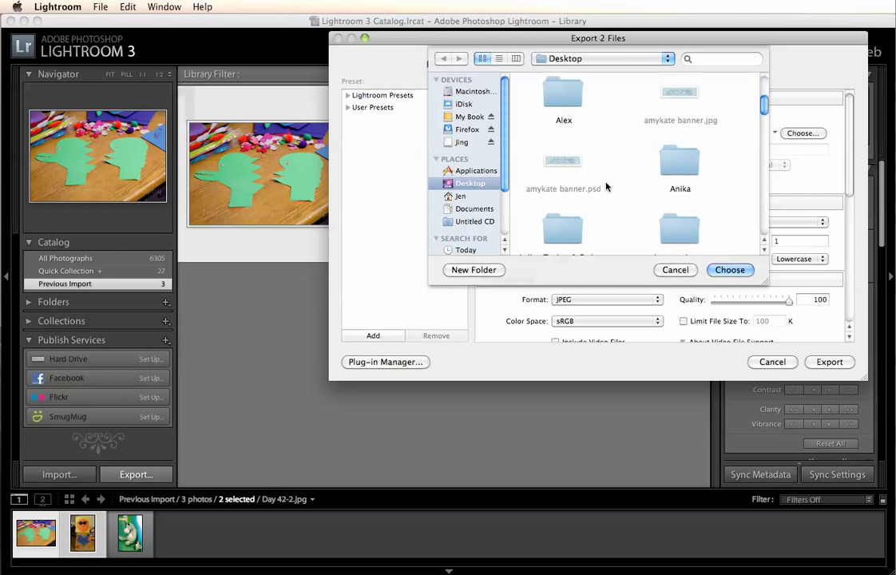
scroll(607, 186, down, 12)
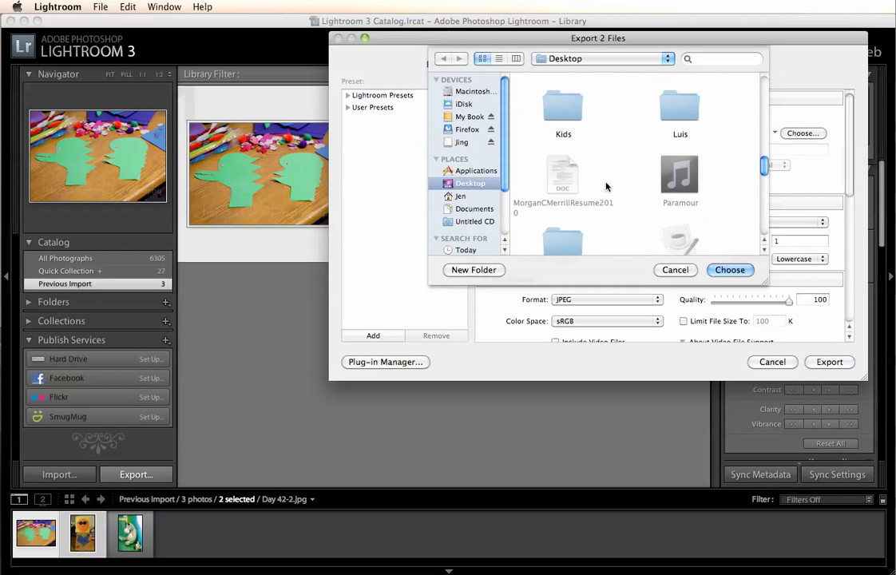
scroll(606, 186, down, 8)
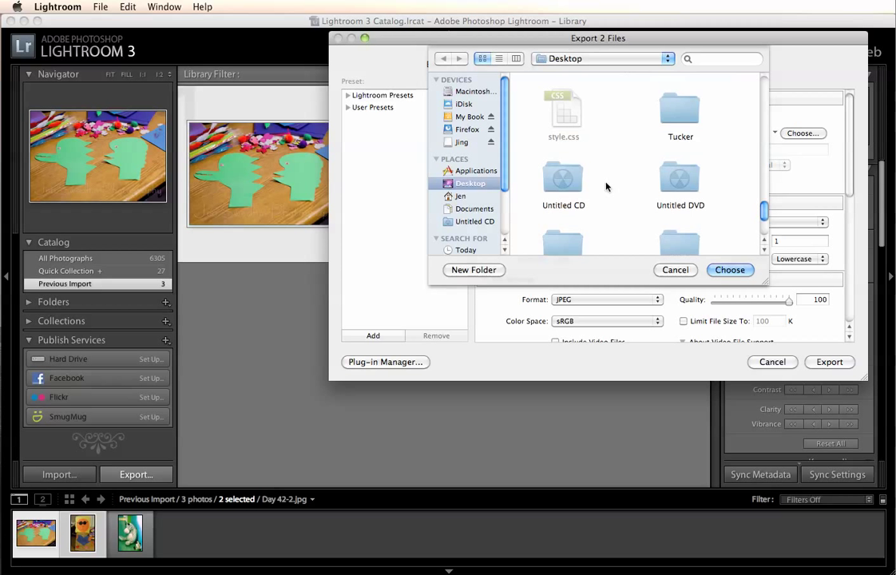
scroll(606, 186, down, 1)
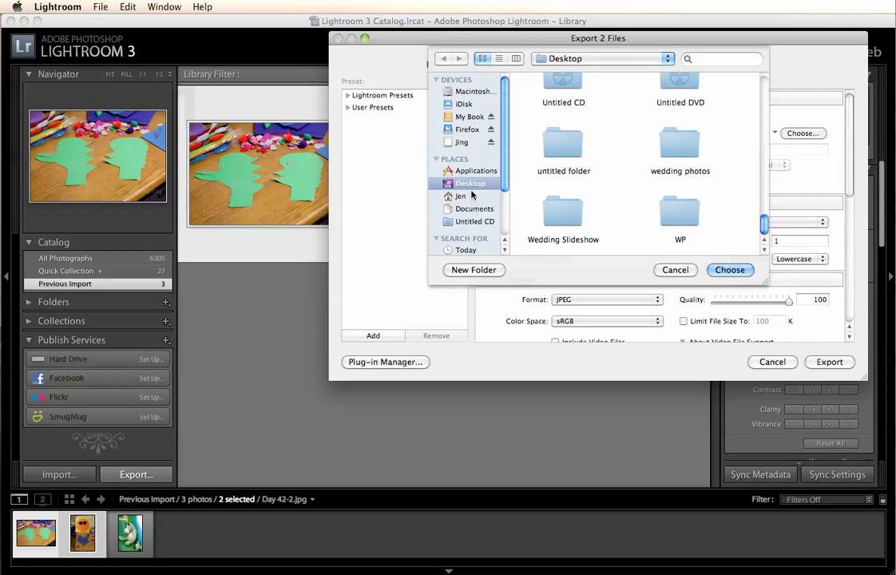
click(729, 268)
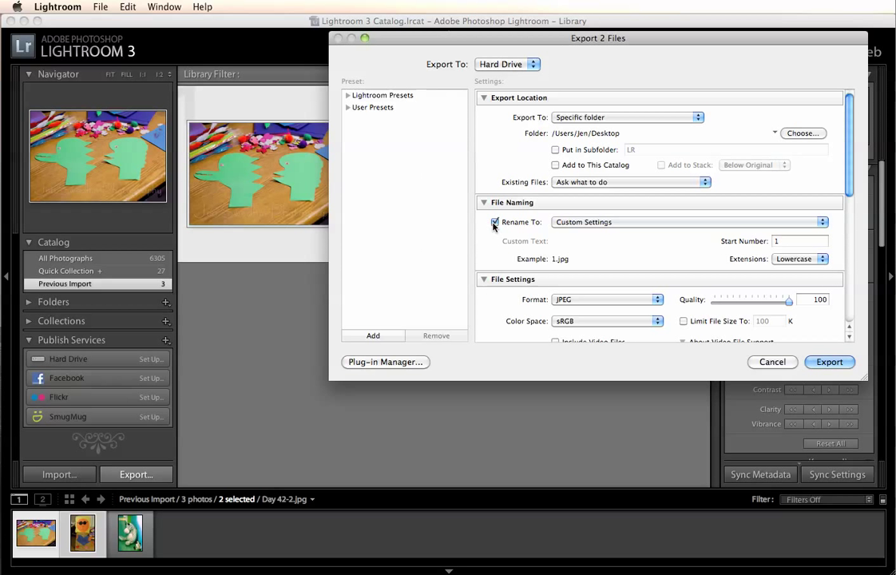
Step: Rename exported files with Custom Name - Sequence and custom text 'Just Playing' (Just Playing-1.jpg)
click(494, 222)
click(494, 222)
click(632, 223)
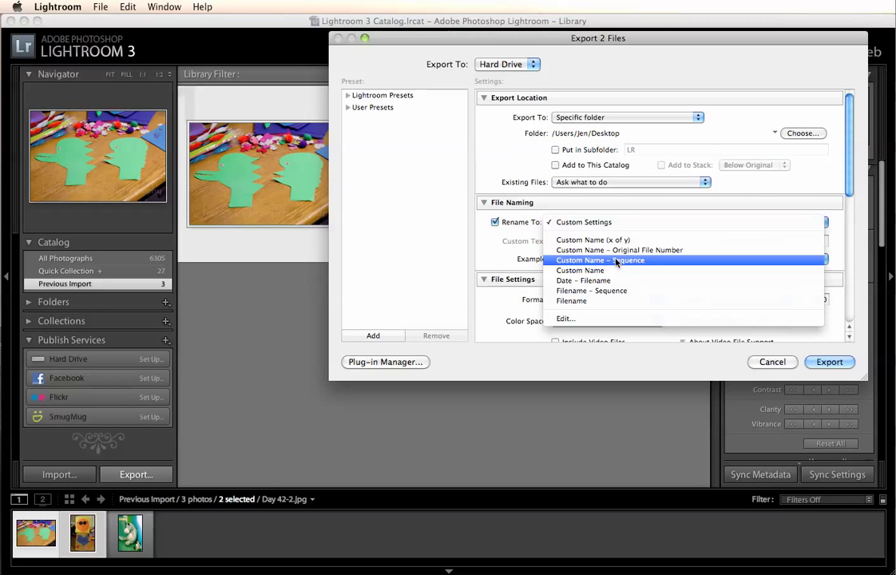
click(617, 260)
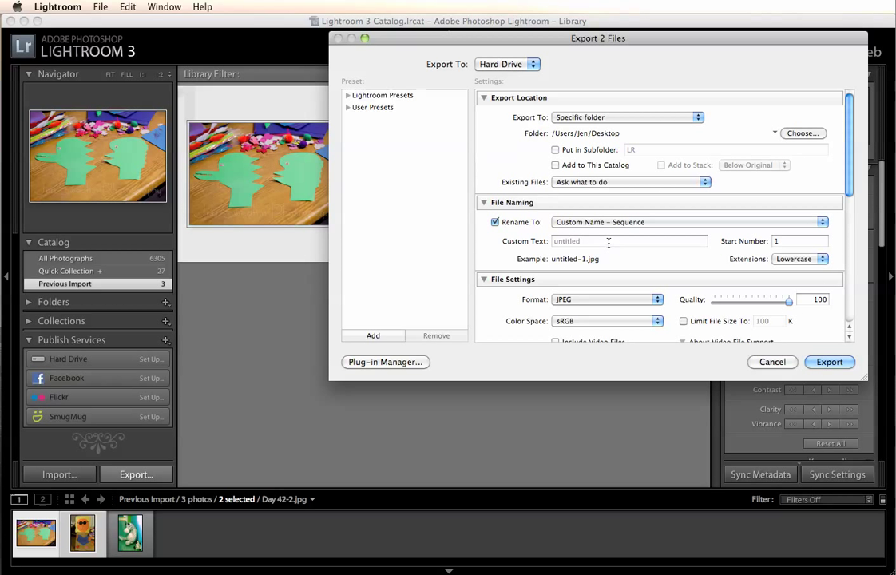
click(608, 242)
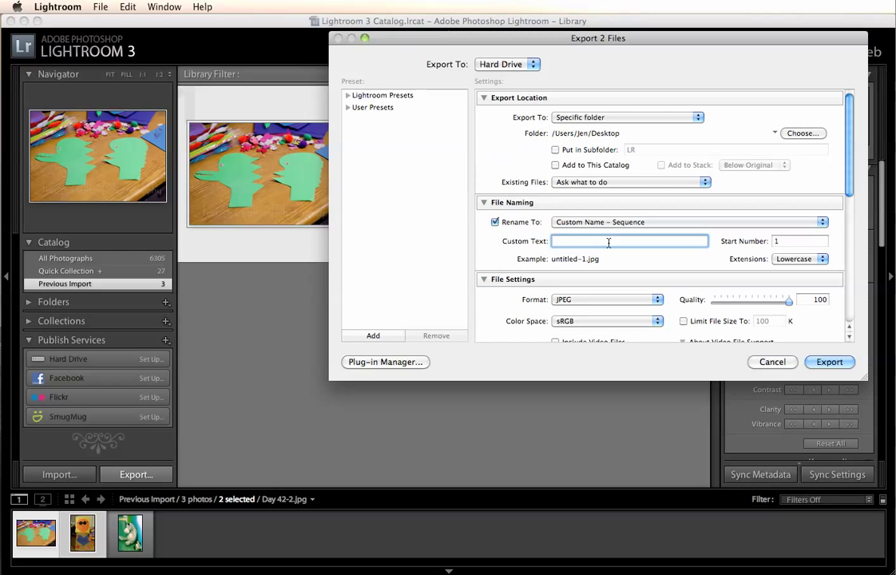
text(Just Playing)
scroll(650, 206, down, 5)
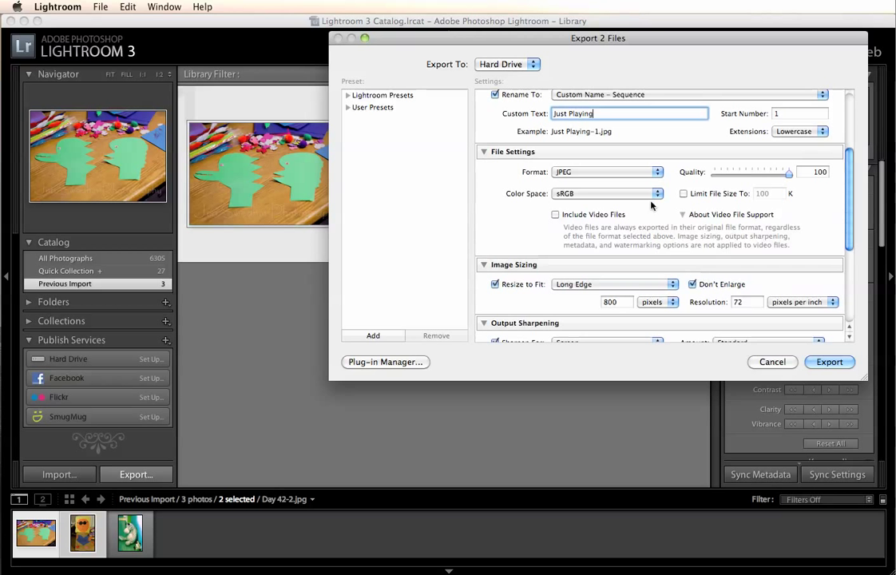
click(657, 174)
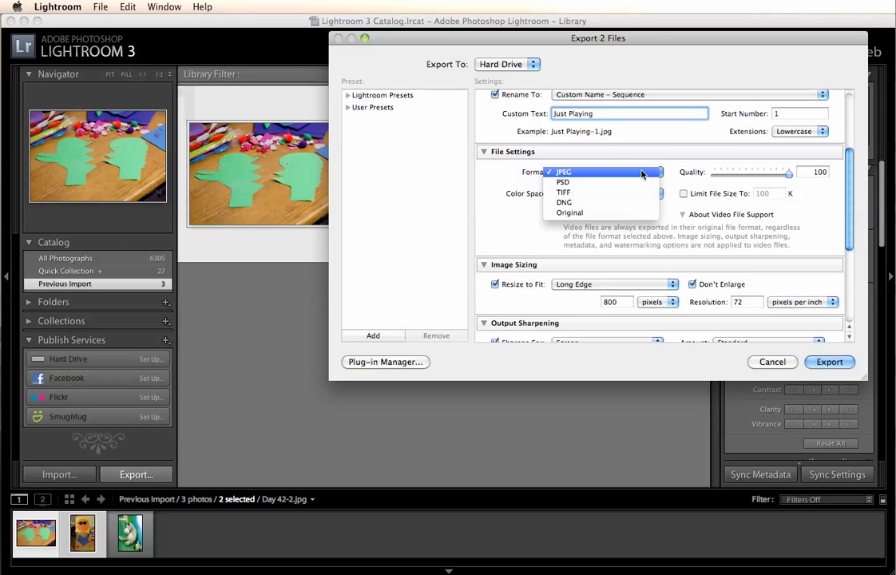
click(642, 172)
scroll(623, 225, down, 5)
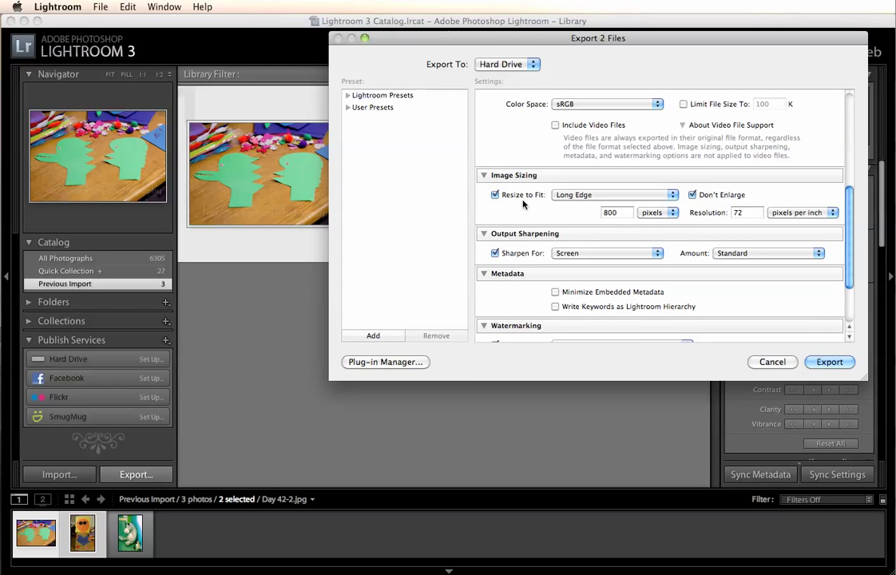
click(606, 196)
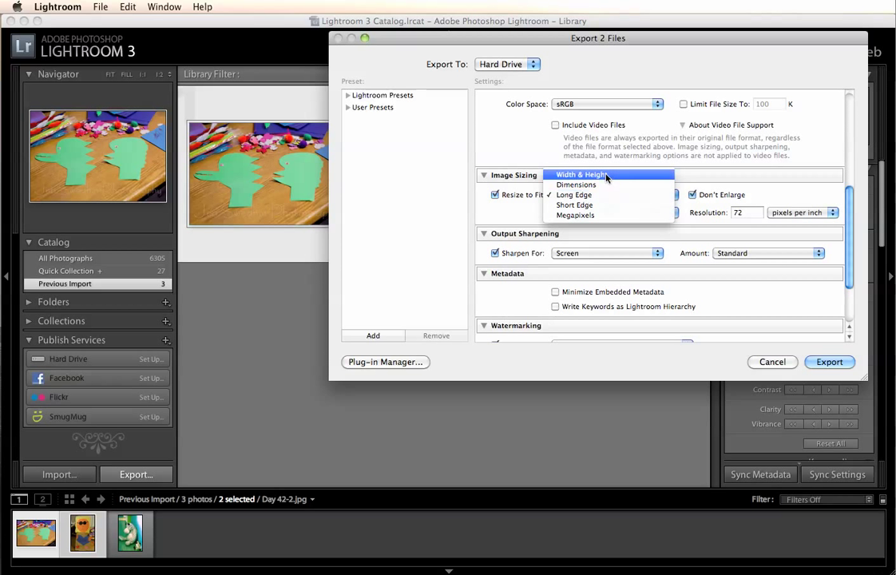
click(607, 176)
click(595, 195)
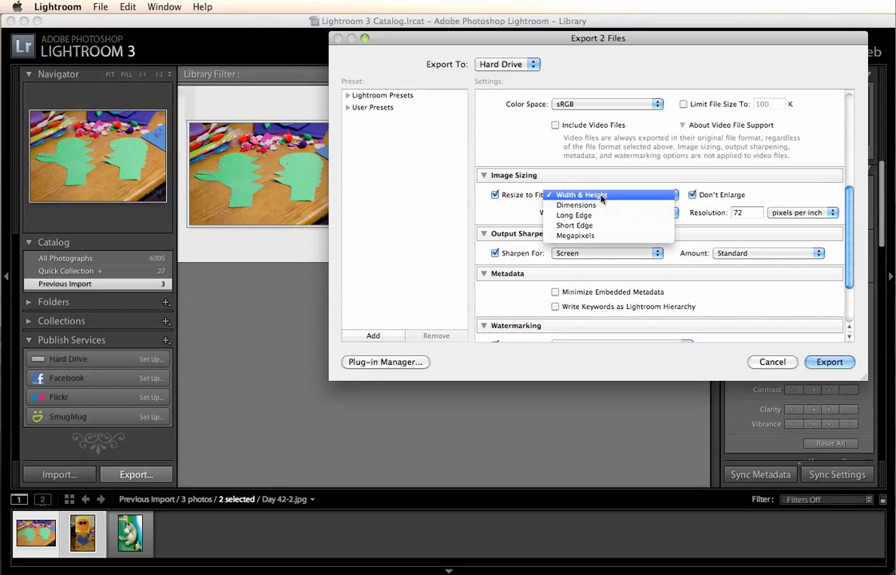
click(592, 225)
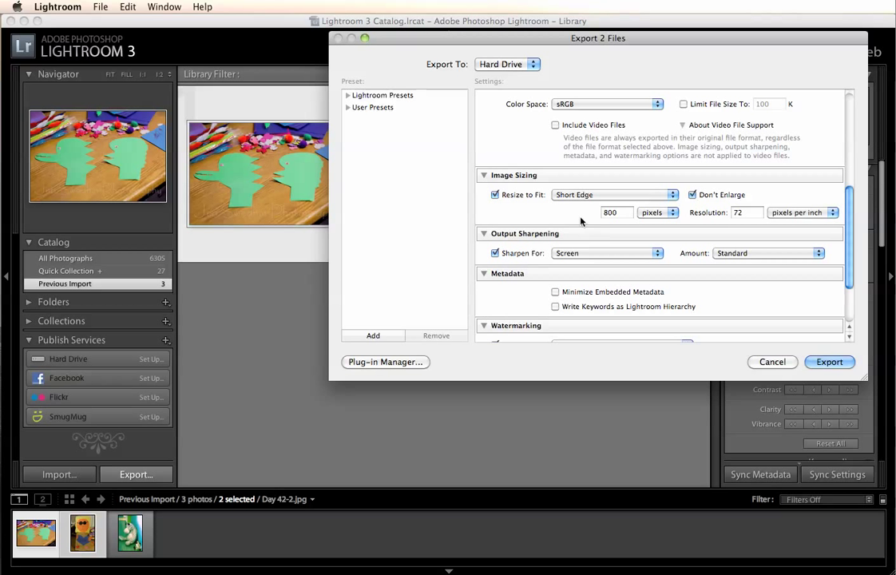
click(495, 195)
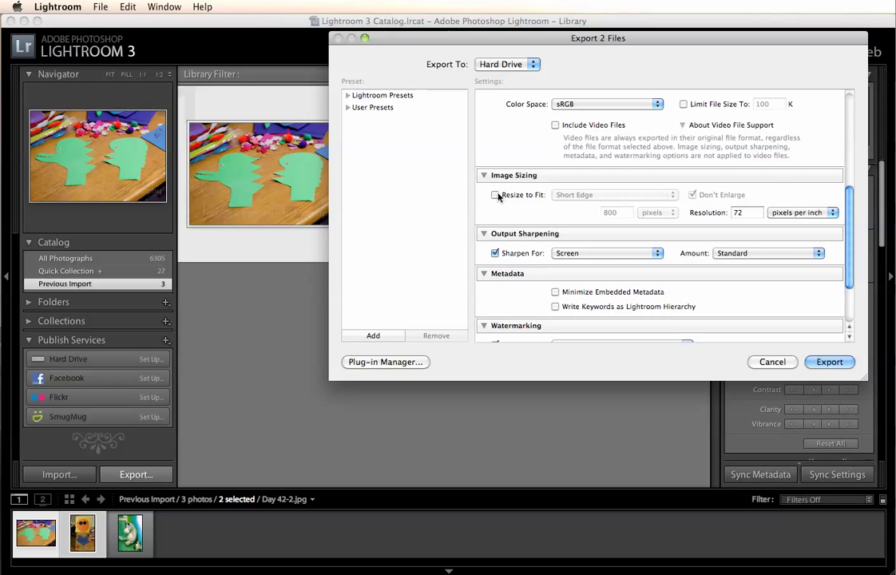
click(495, 194)
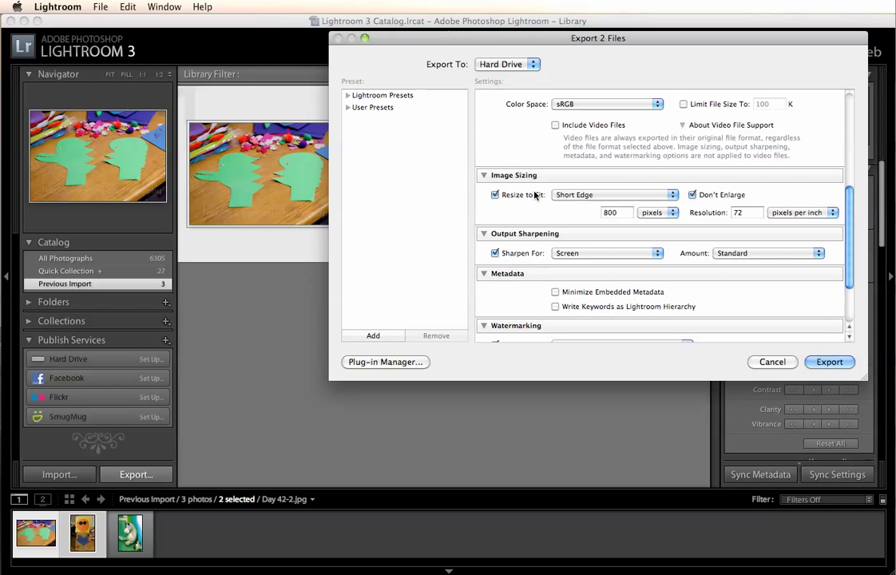
click(613, 195)
click(615, 182)
Step: Open the Watermark Editor from the watermark presets, previewing Large Center dark
scroll(626, 196, down, 3)
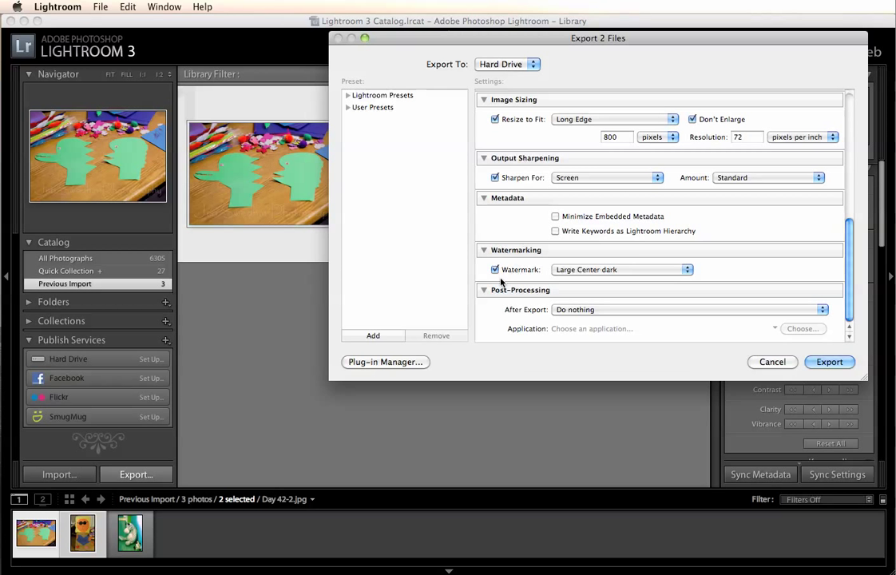
click(563, 269)
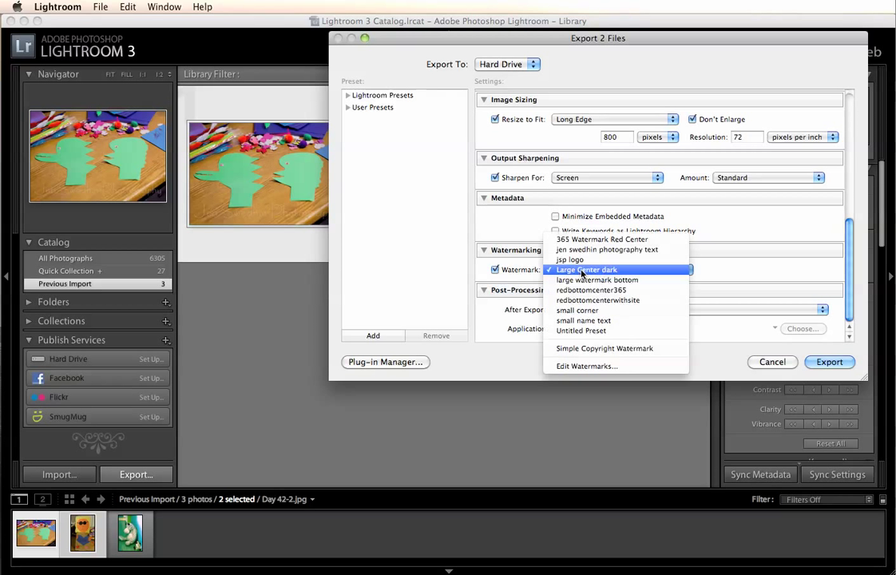
click(587, 367)
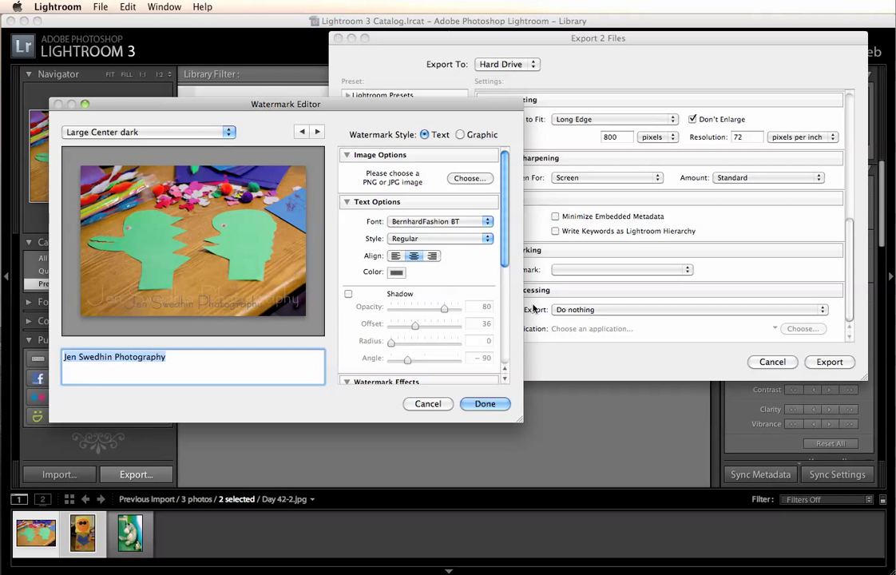
Step: Try an image watermark and a top-centre anchor, then cancel the Watermark Editor unsaved
scroll(463, 179, down, 1)
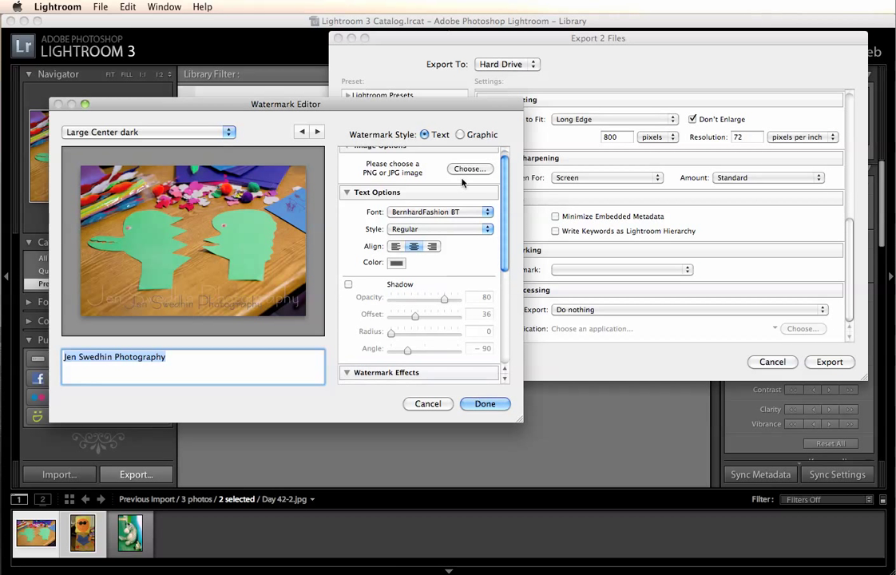
click(463, 179)
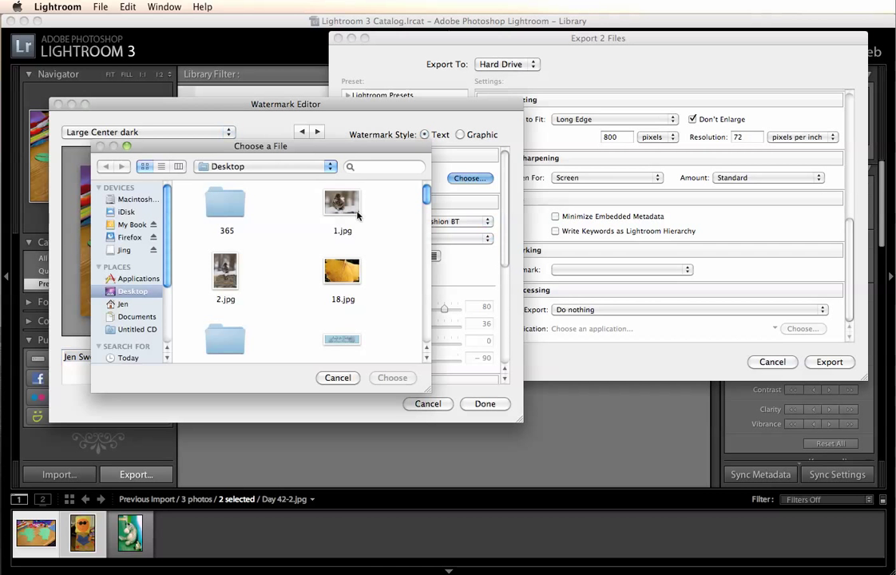
click(338, 378)
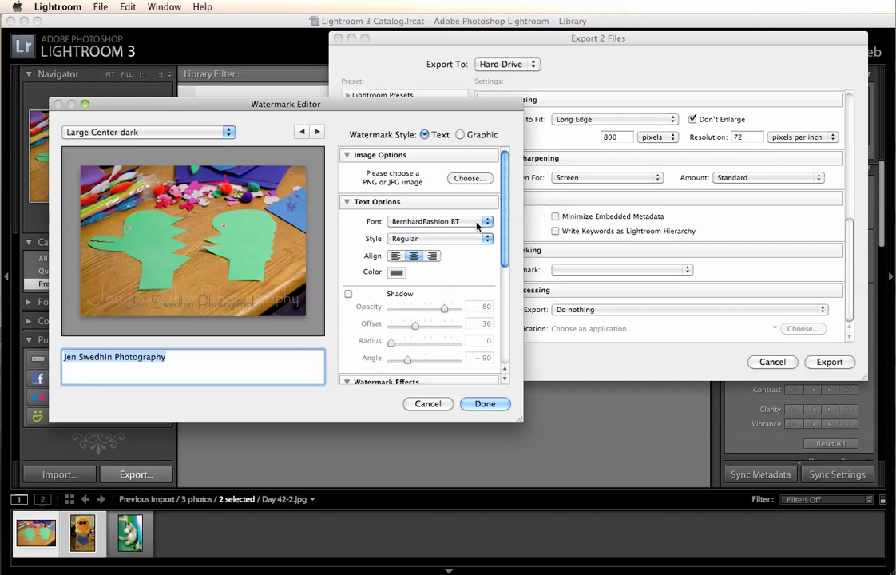
scroll(415, 275, down, 10)
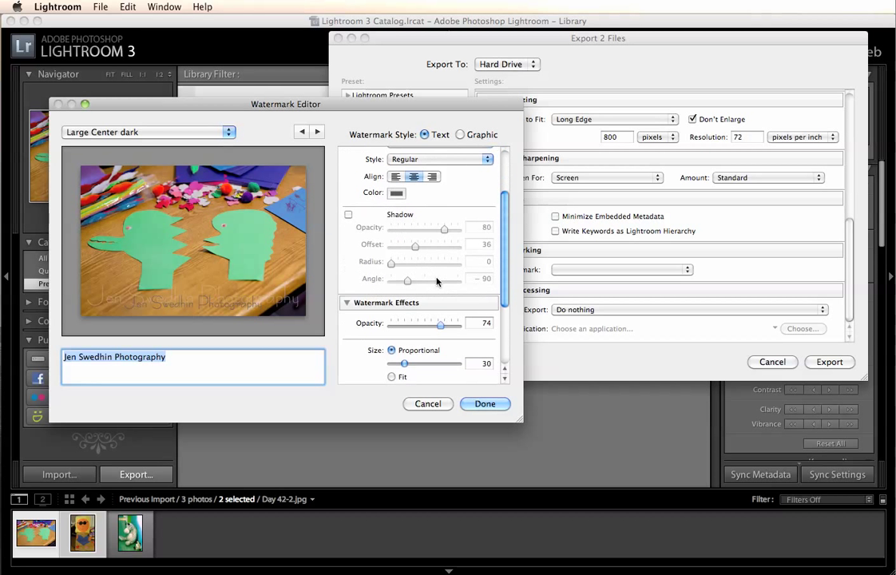
scroll(437, 281, down, 2)
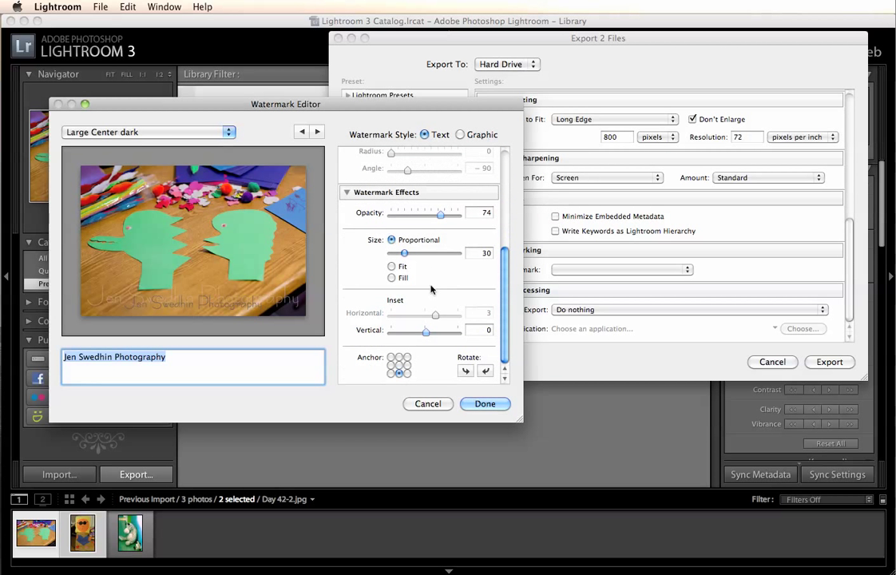
click(399, 357)
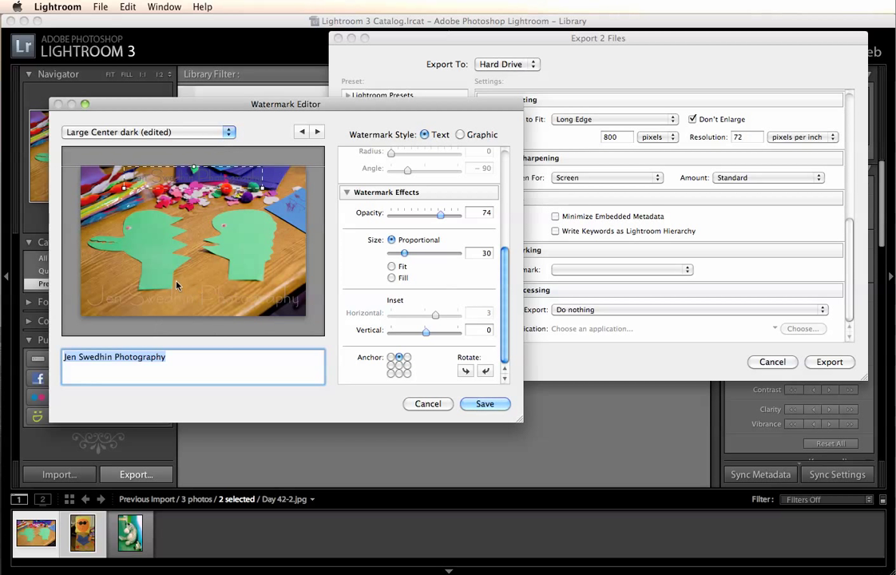
click(415, 403)
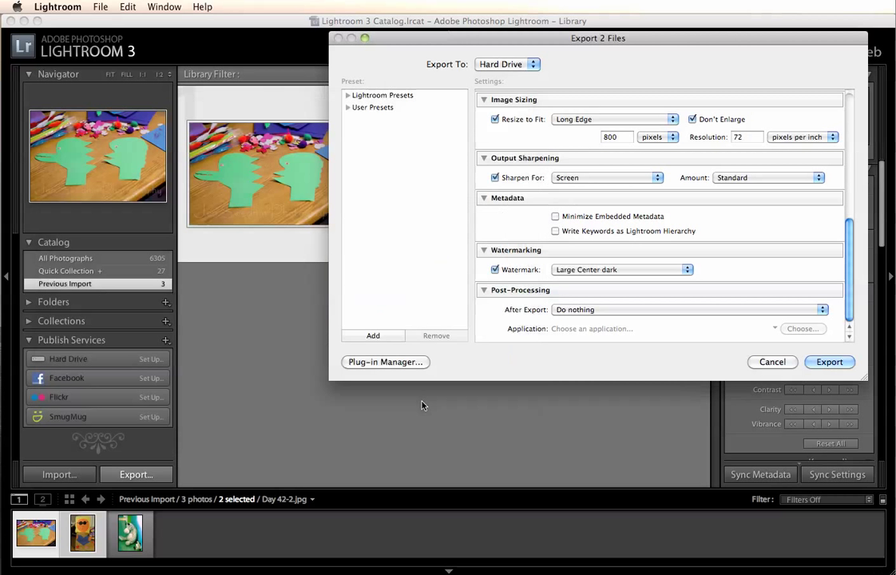
Step: Turn off watermarking and leave the After Export action as Do nothing
click(494, 270)
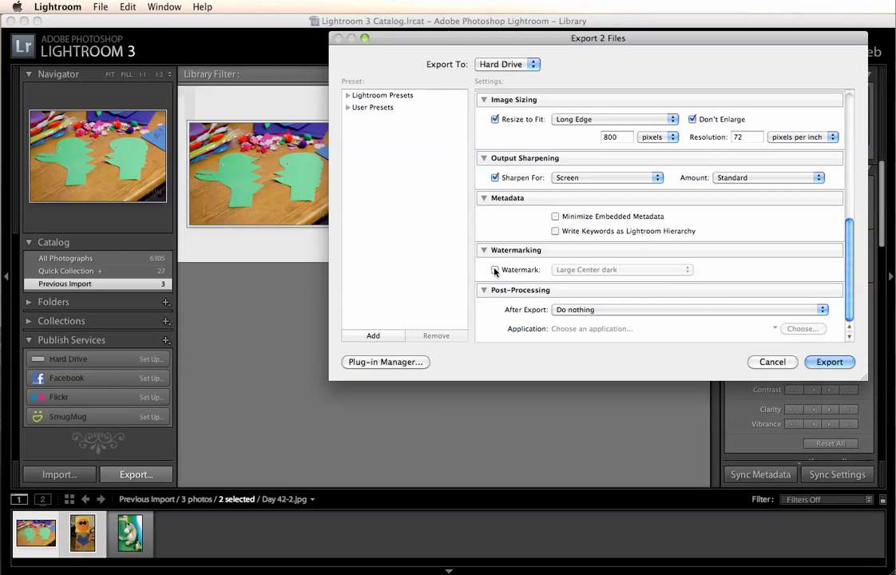
click(662, 310)
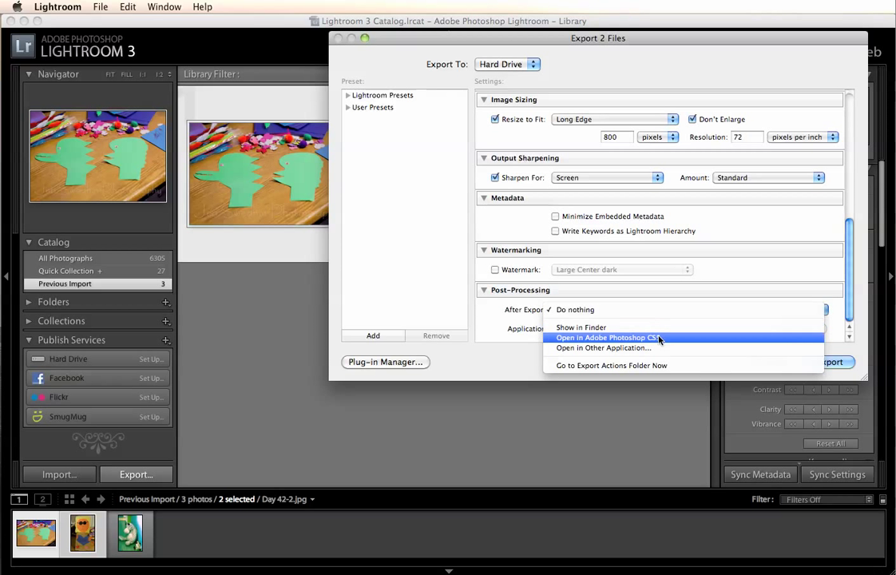
click(431, 274)
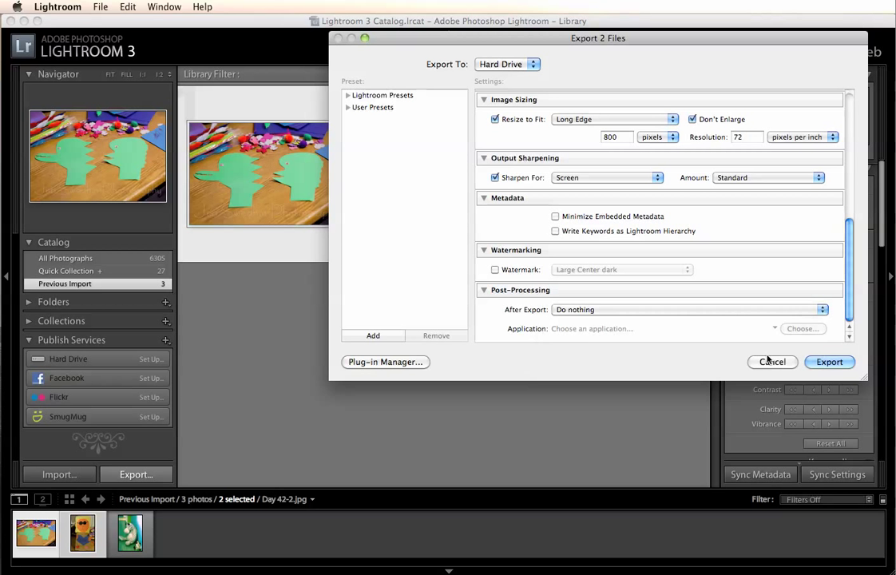
Step: Export the two photos as JPEG files to the Desktop
click(830, 362)
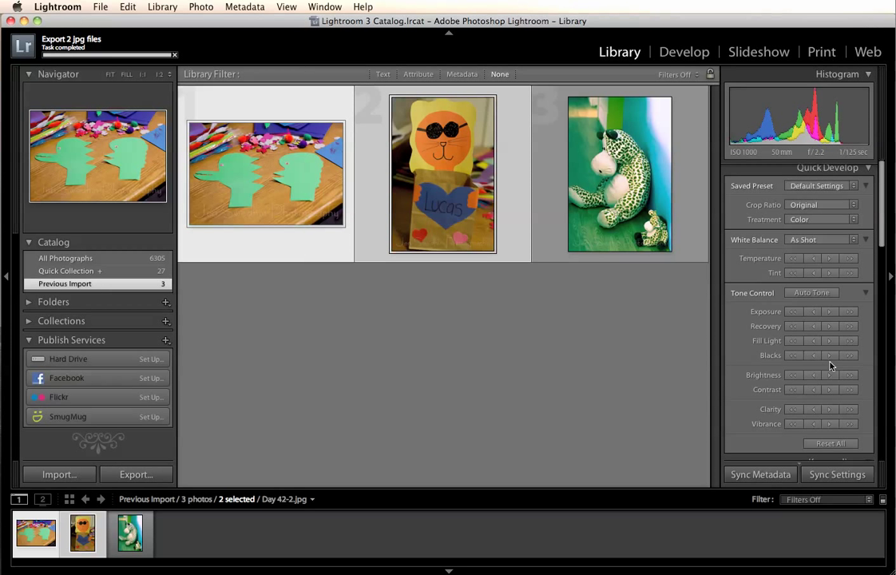